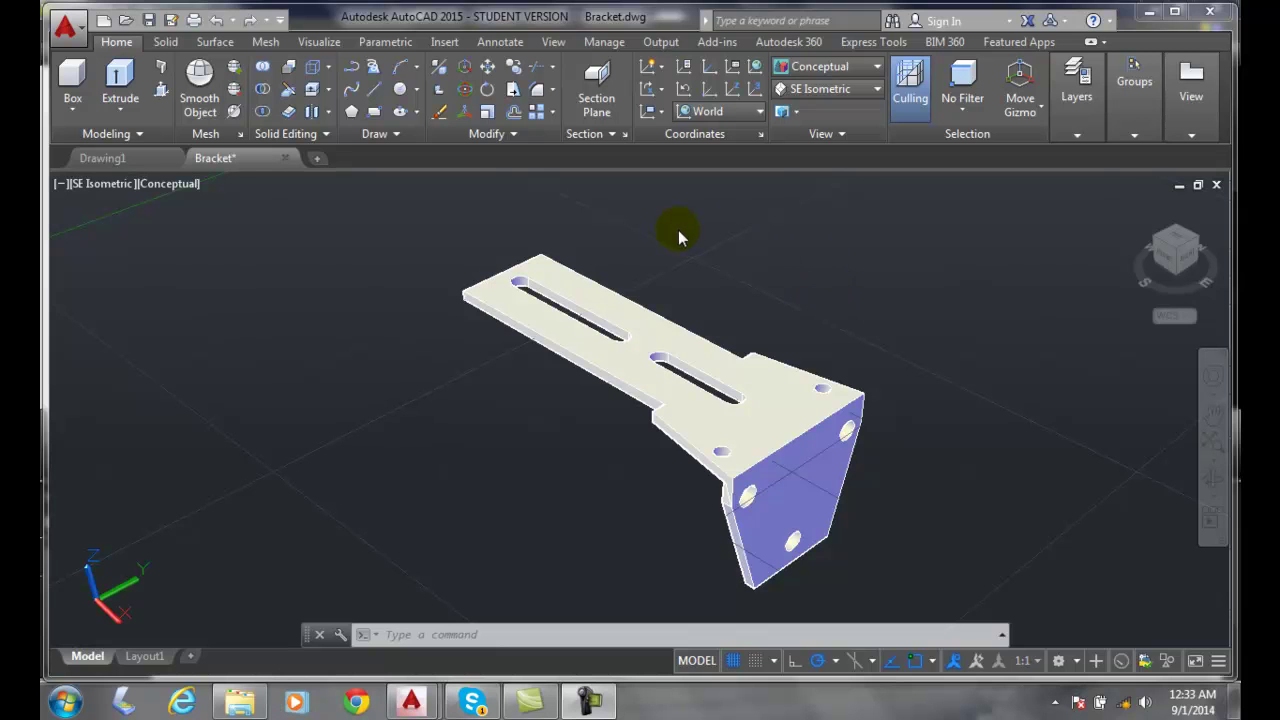
# - On the View ribbon tab, turn on the Navigate panel through Show Panels
pyautogui.click(555, 45)
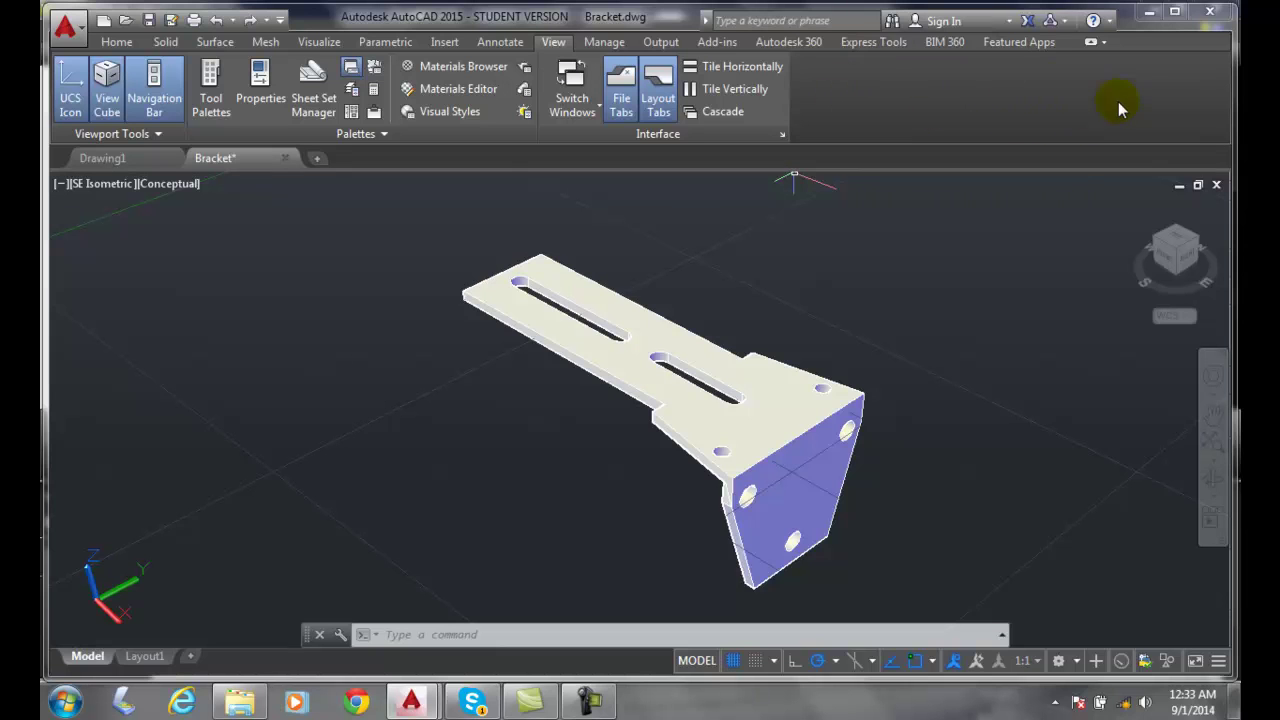
pyautogui.rightClick(938, 102)
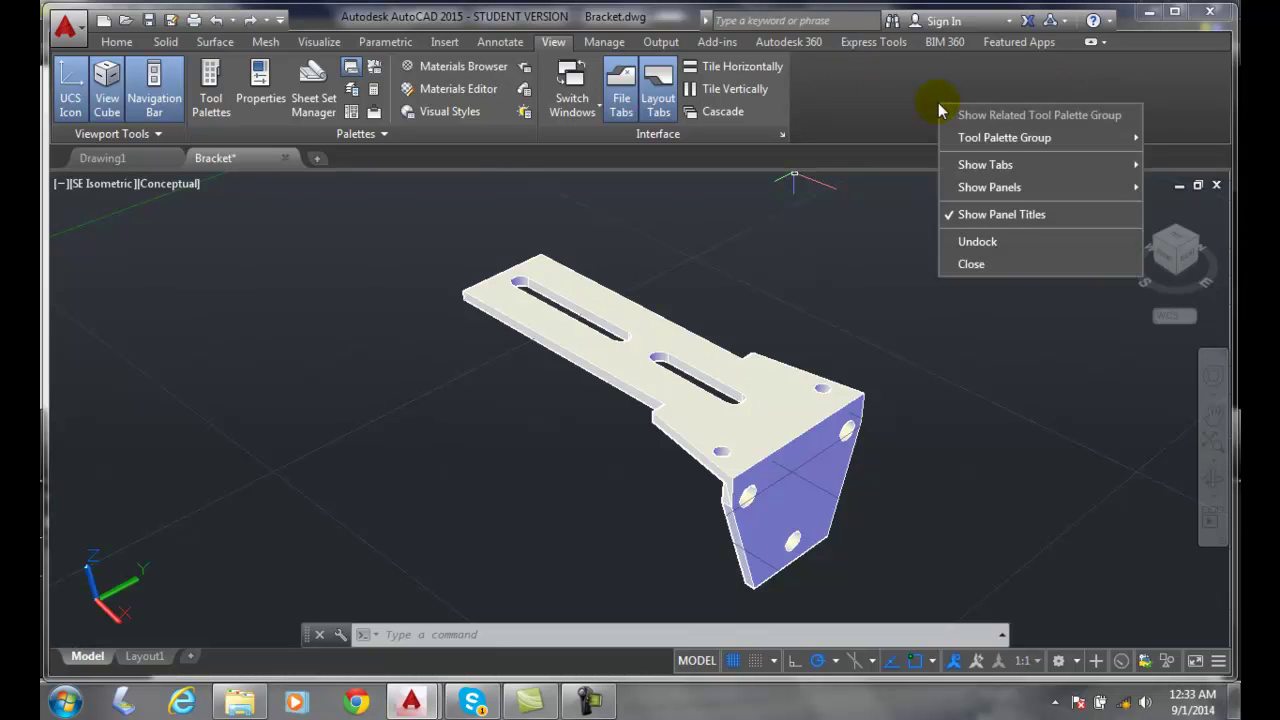
pyautogui.moveTo(989, 187)
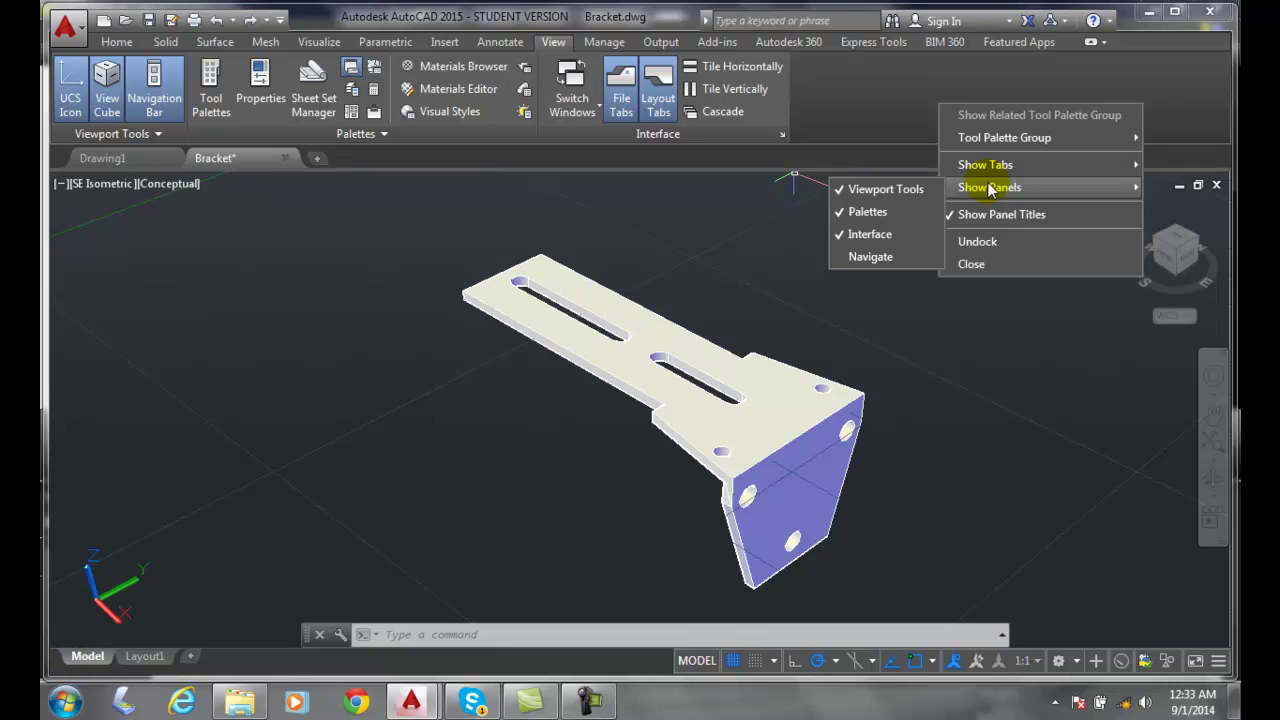
pyautogui.click(848, 258)
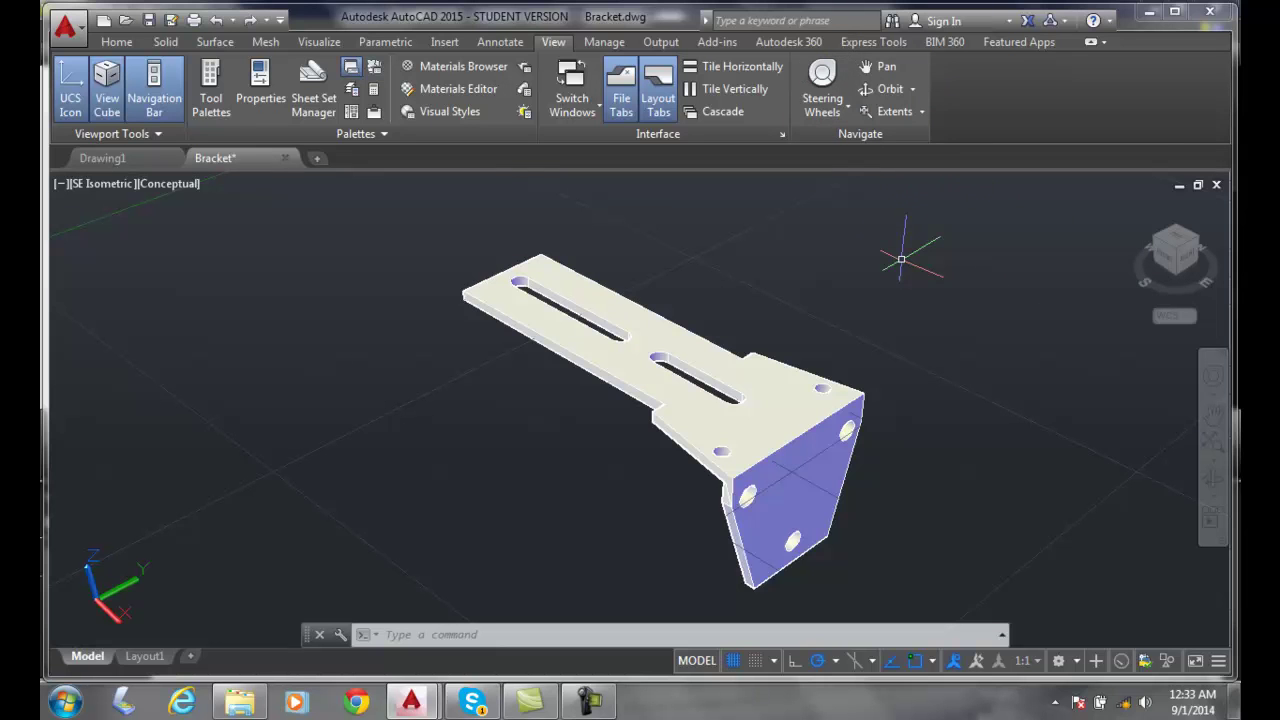
# - With the constrained Orbit tool, rotate the bracket to a tilted top-down view of its slotted arm
pyautogui.click(912, 90)
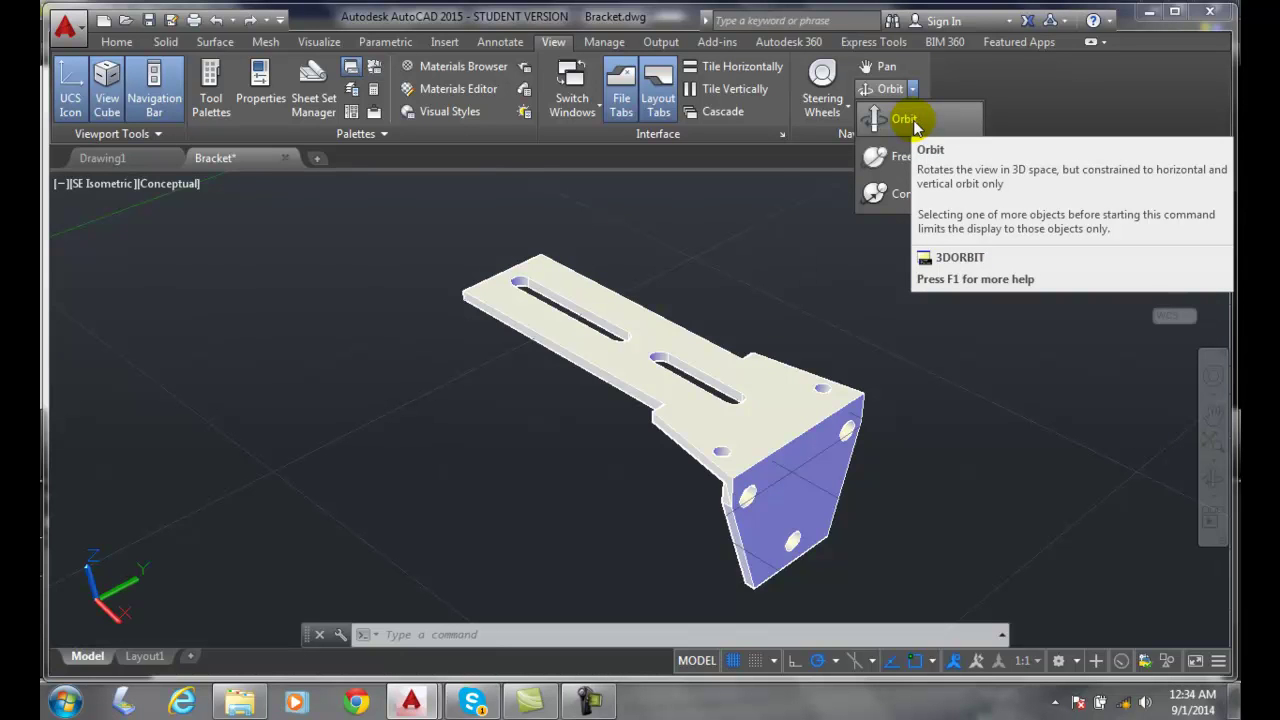
pyautogui.click(913, 124)
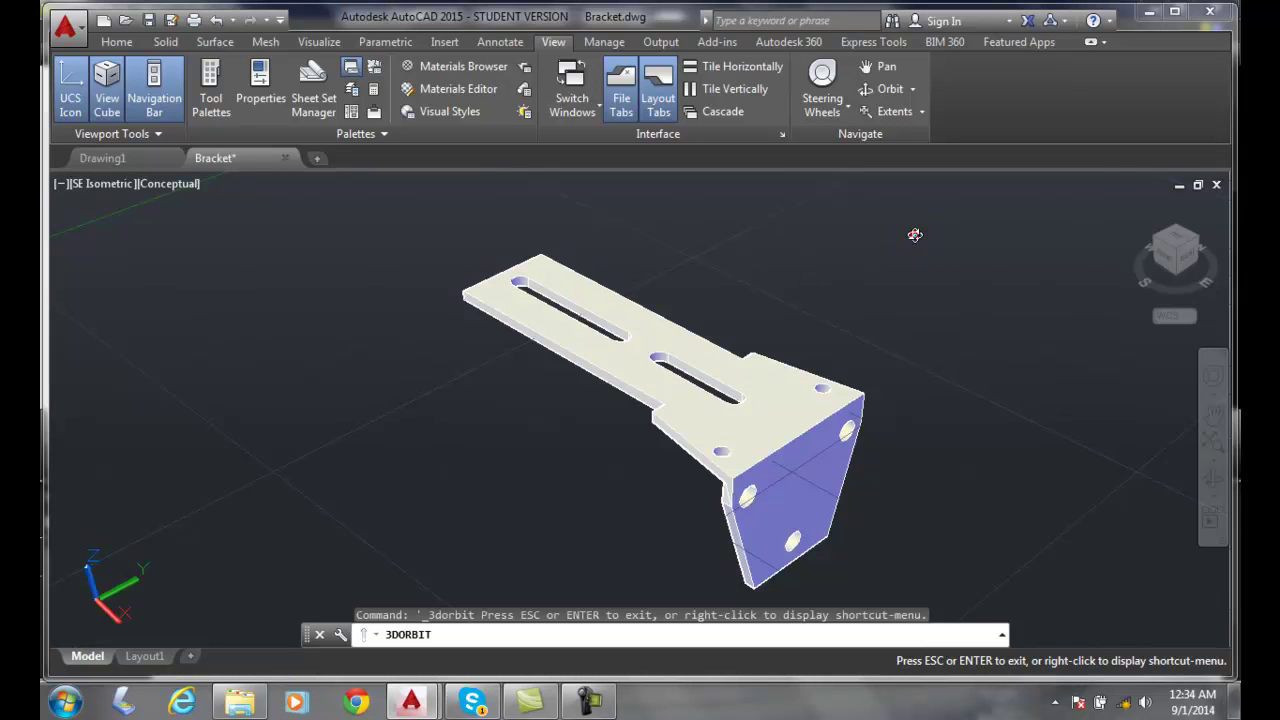
pyautogui.click(914, 234)
pyautogui.moveTo(914, 234); pyautogui.dragTo(720, 337)
pyautogui.moveTo(931, 257); pyautogui.dragTo(511, 378)
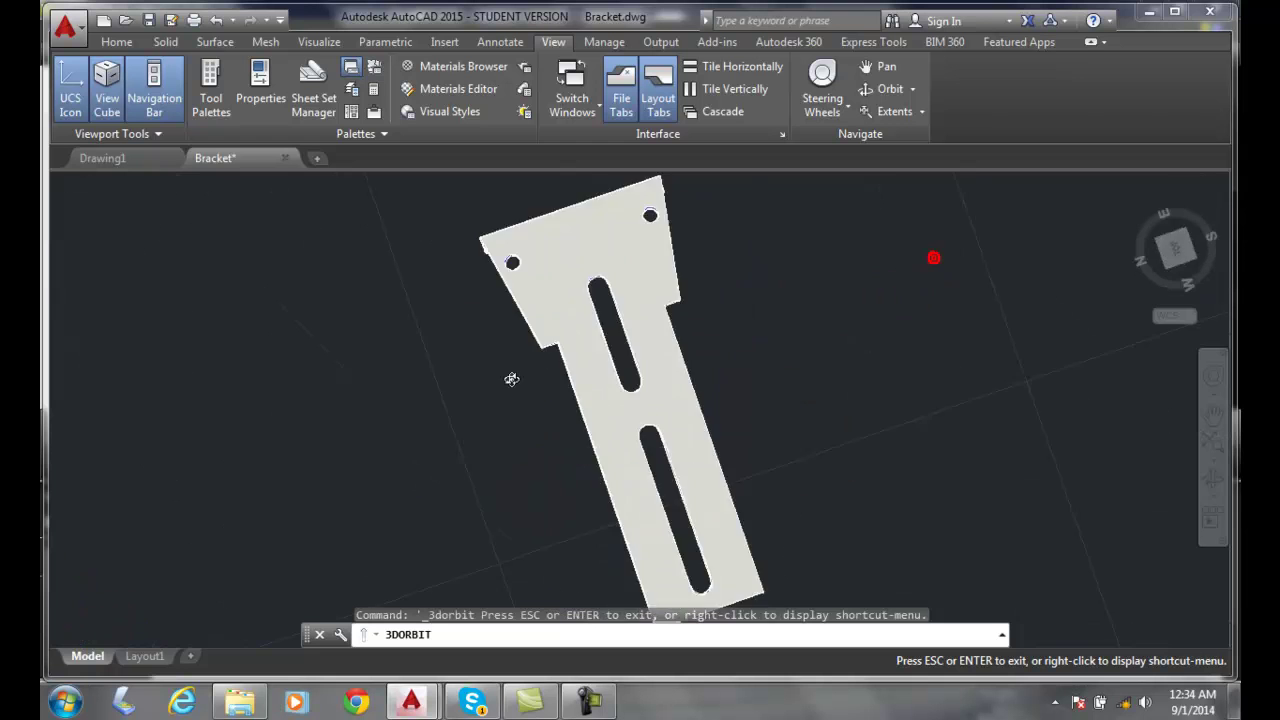
pyautogui.moveTo(748, 400); pyautogui.dragTo(603, 205)
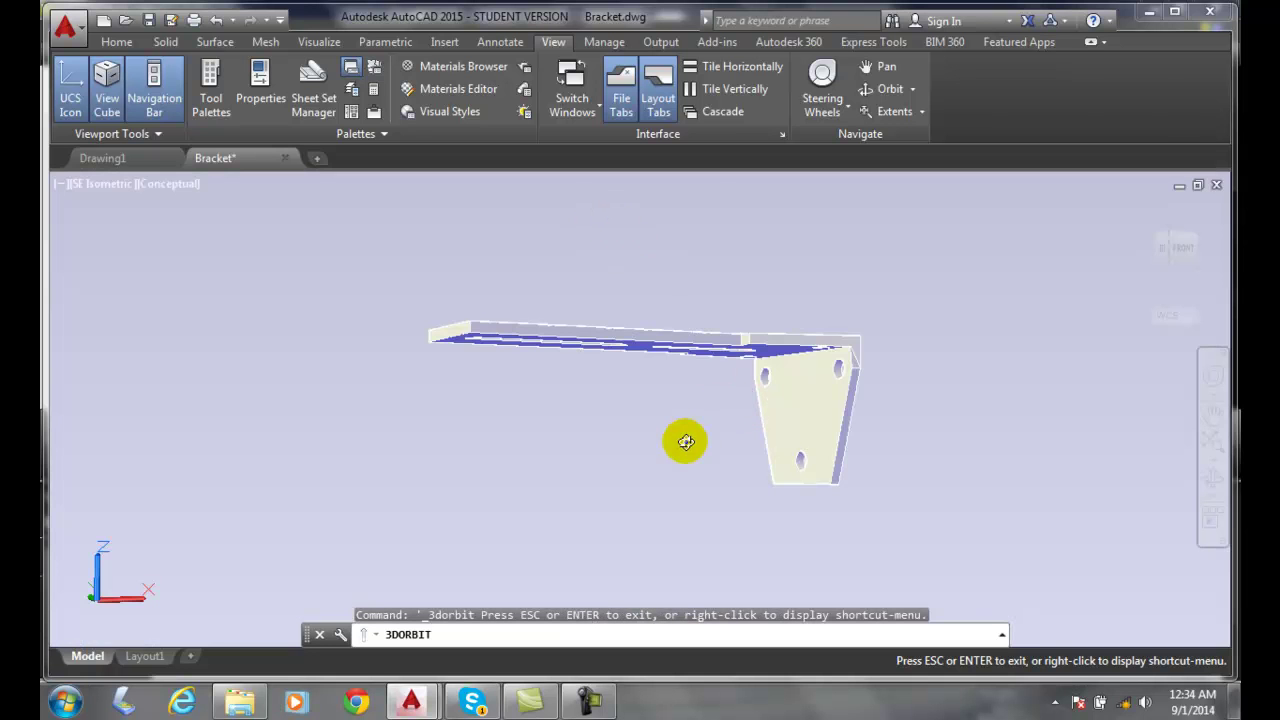
pyautogui.moveTo(685, 442); pyautogui.dragTo(847, 339)
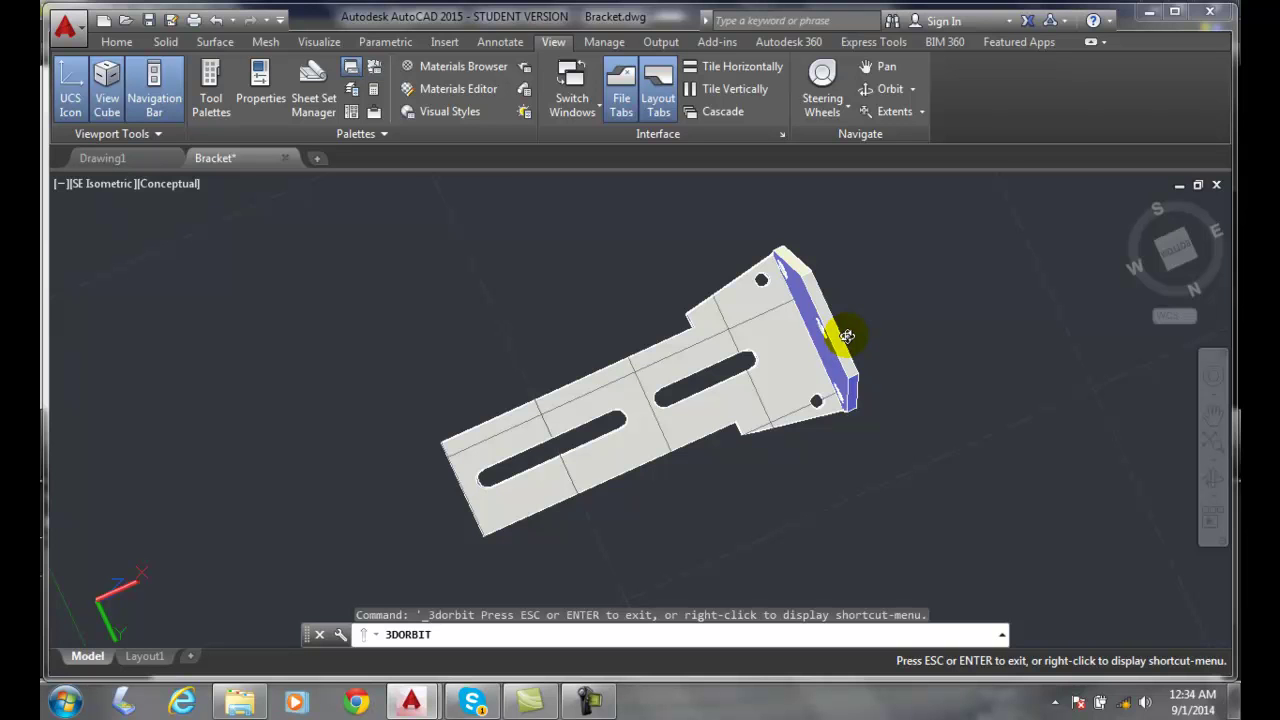
# - Switch to Continuous Orbit, set the bracket spinning, then stop it with Esc
pyautogui.click(912, 89)
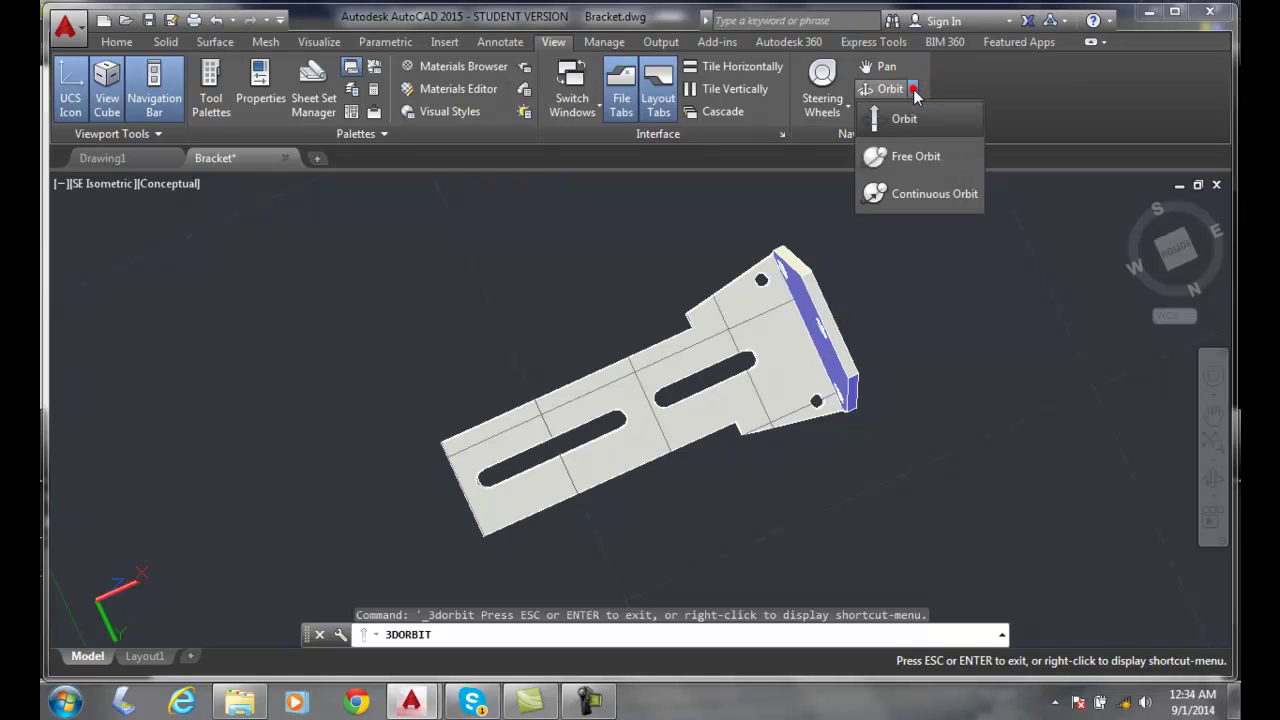
pyautogui.click(922, 200)
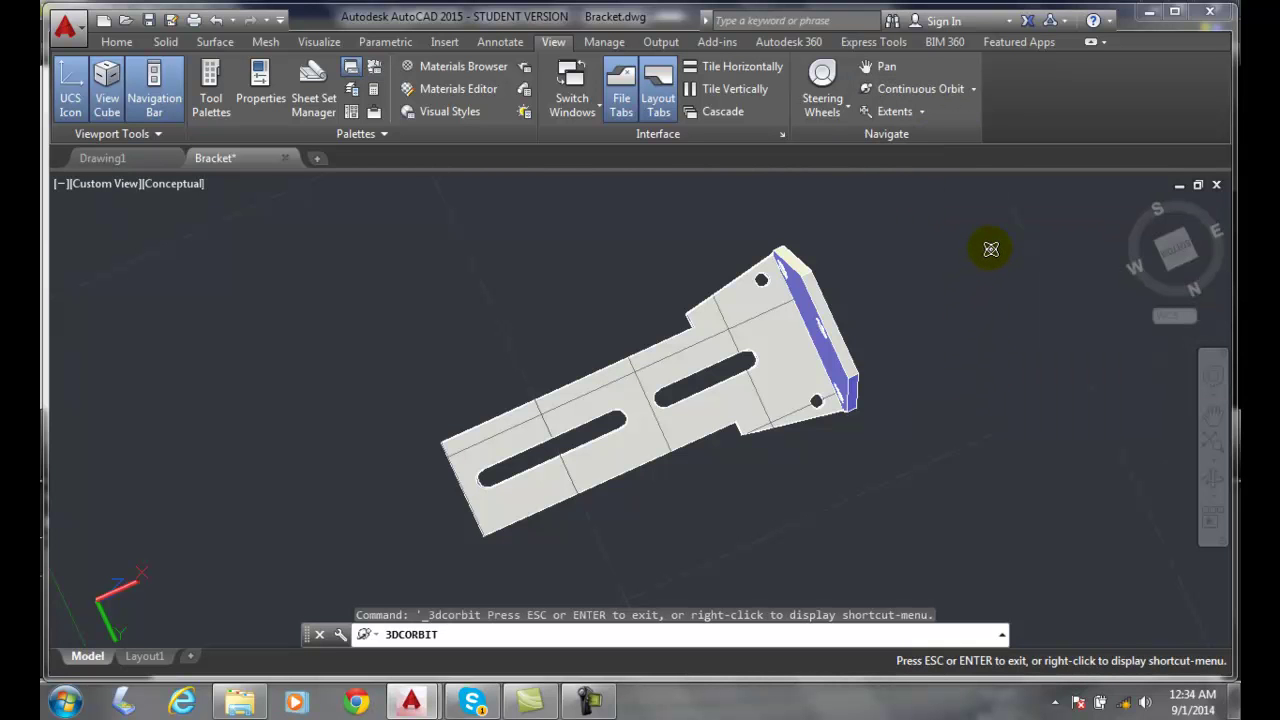
pyautogui.moveTo(991, 249); pyautogui.dragTo(826, 366)
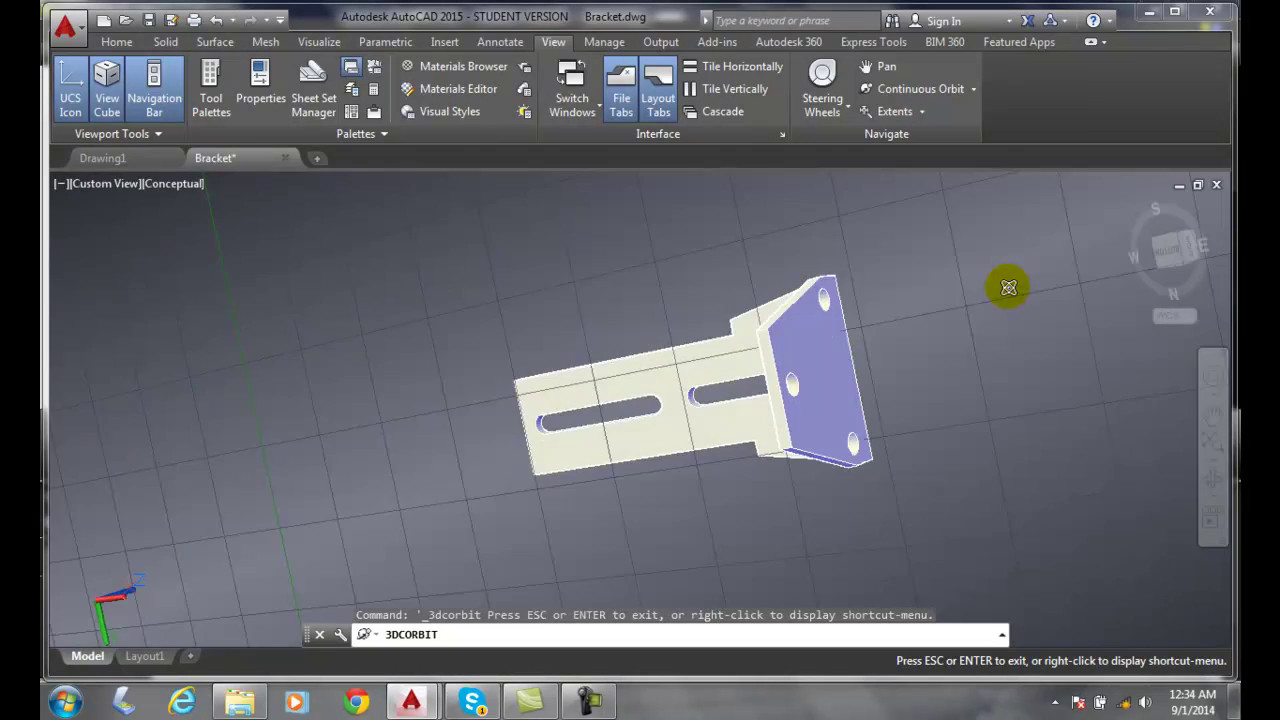
pyautogui.press('Escape')
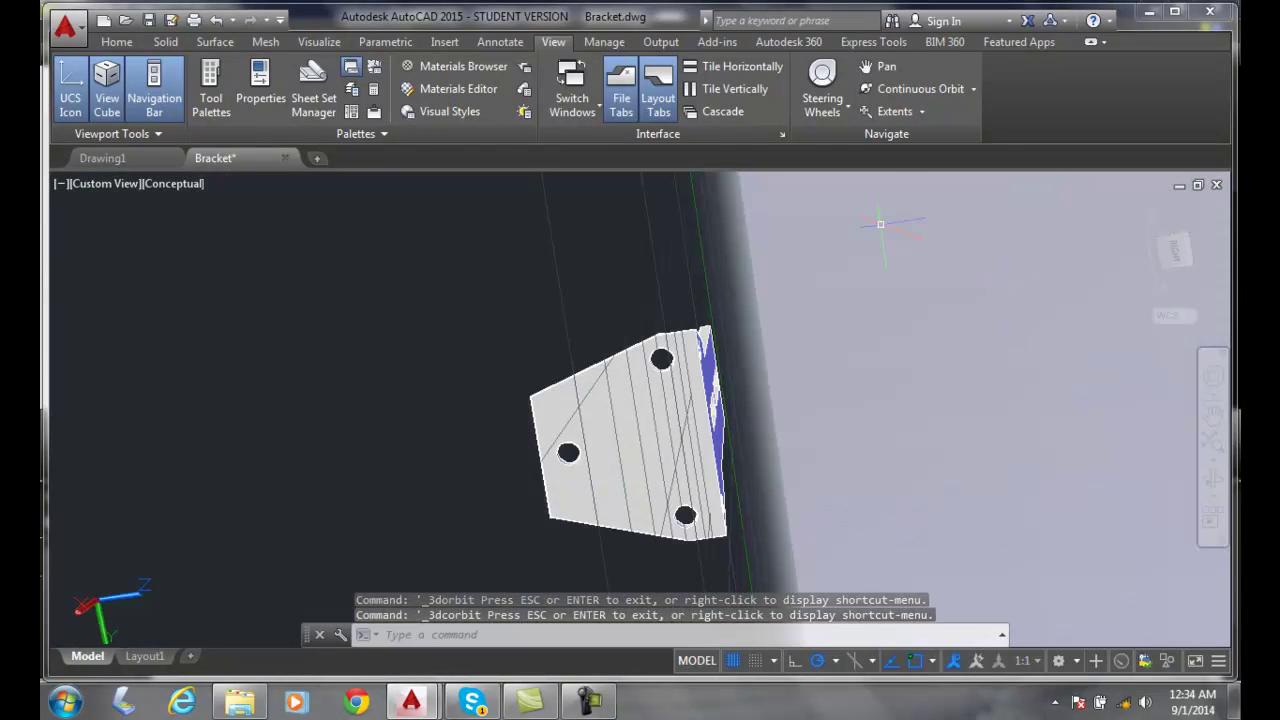
# - Restart the continuous spin twice in new directions, ending face-on to the three-hole plate
pyautogui.click(955, 89)
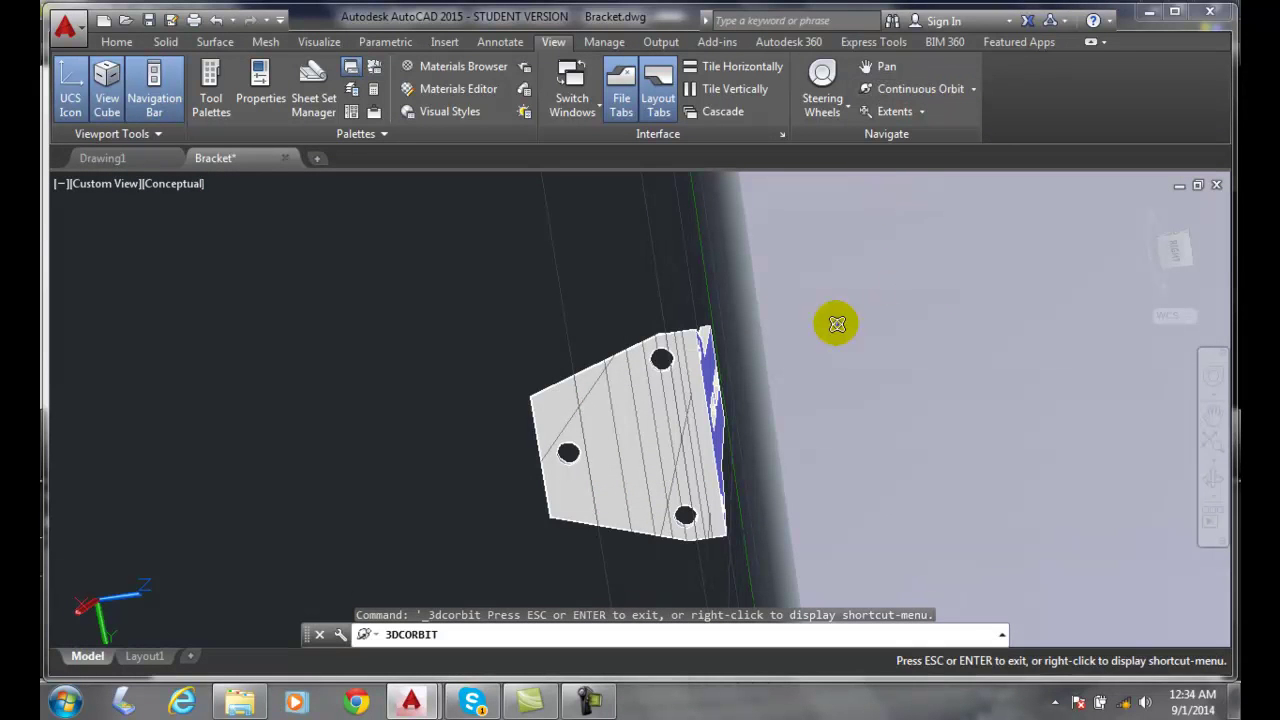
pyautogui.moveTo(706, 255); pyautogui.dragTo(997, 437)
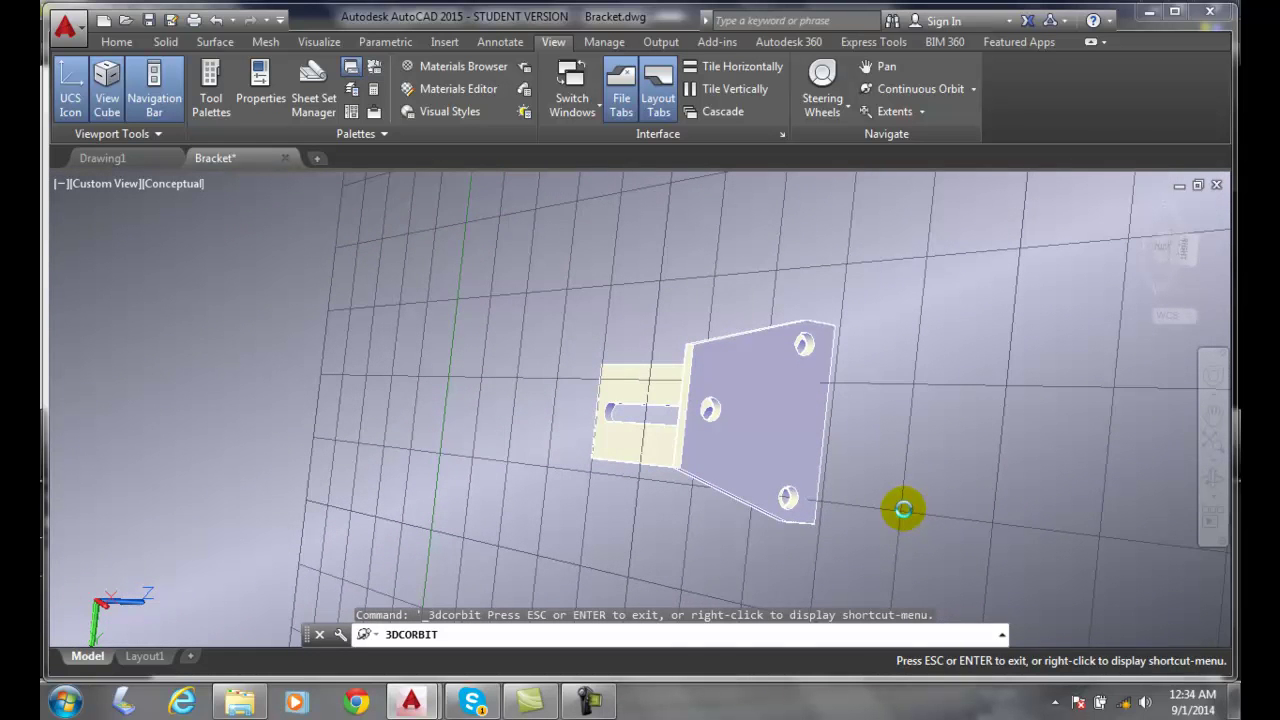
pyautogui.press('Escape')
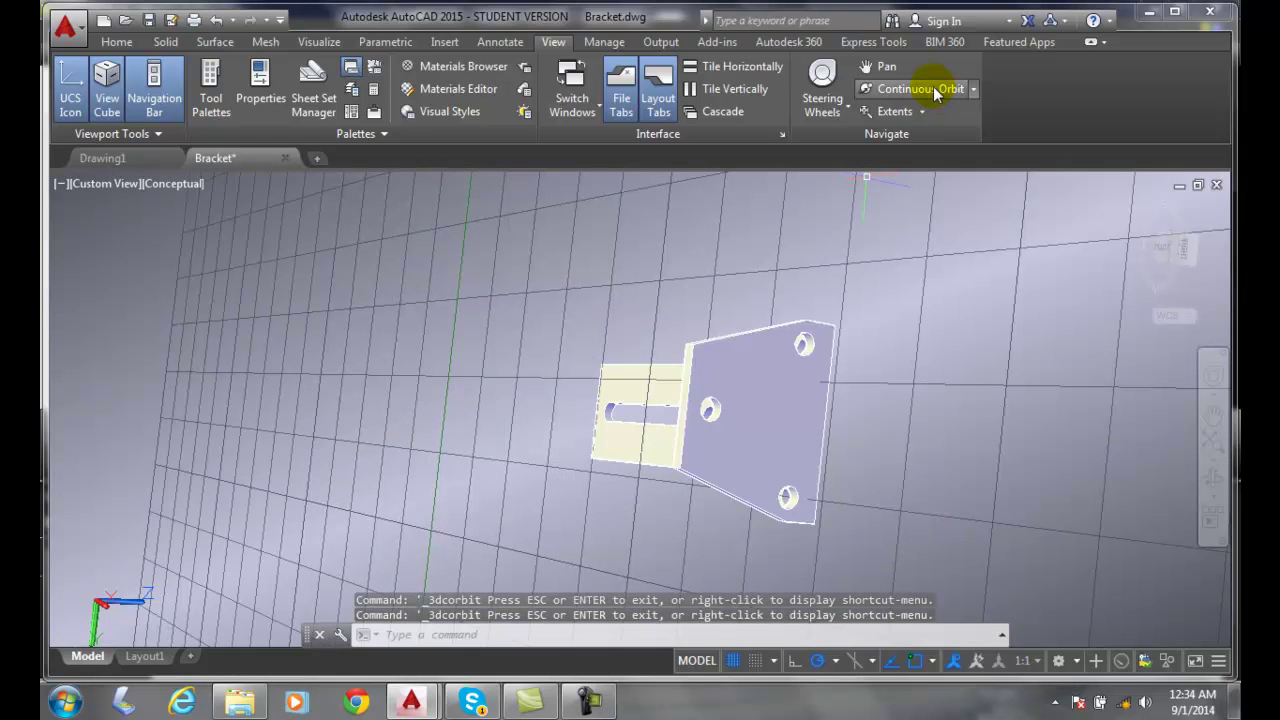
pyautogui.click(937, 89)
pyautogui.moveTo(966, 451); pyautogui.dragTo(716, 263)
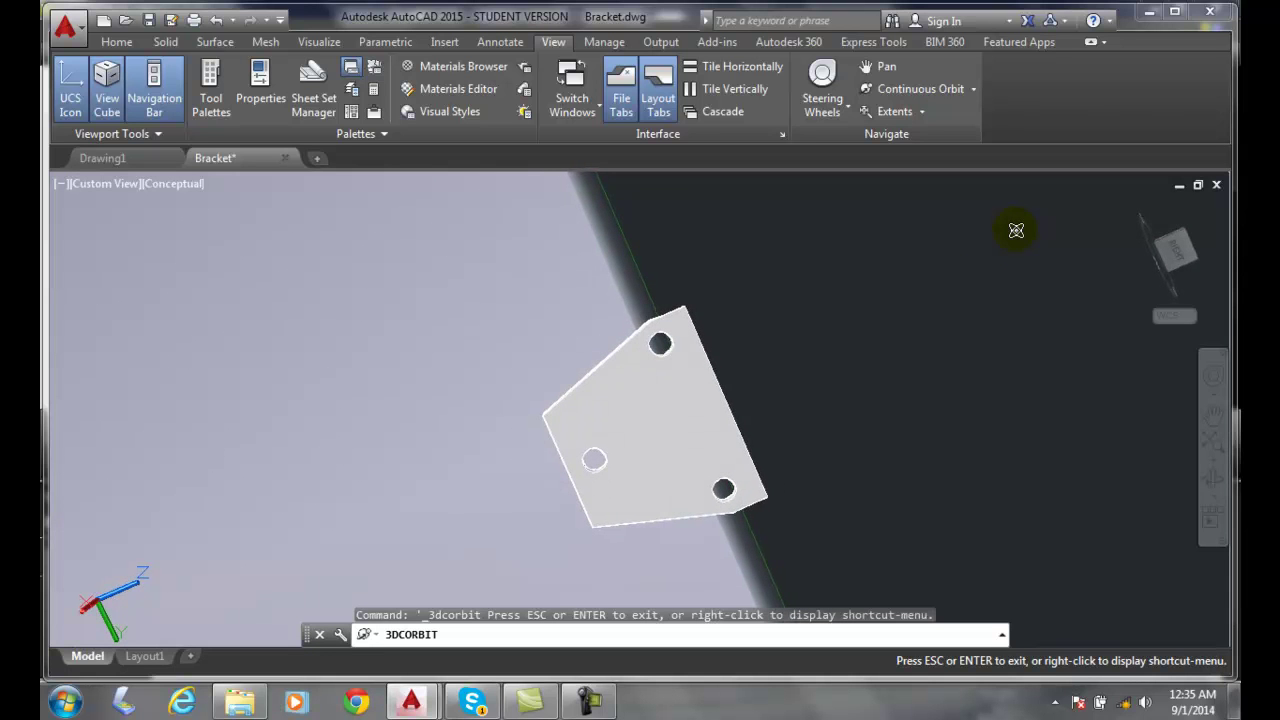
# - Exit Continuous Orbit from the viewport's right-click menu, holding the three-hole plate face-on
pyautogui.rightClick(918, 282)
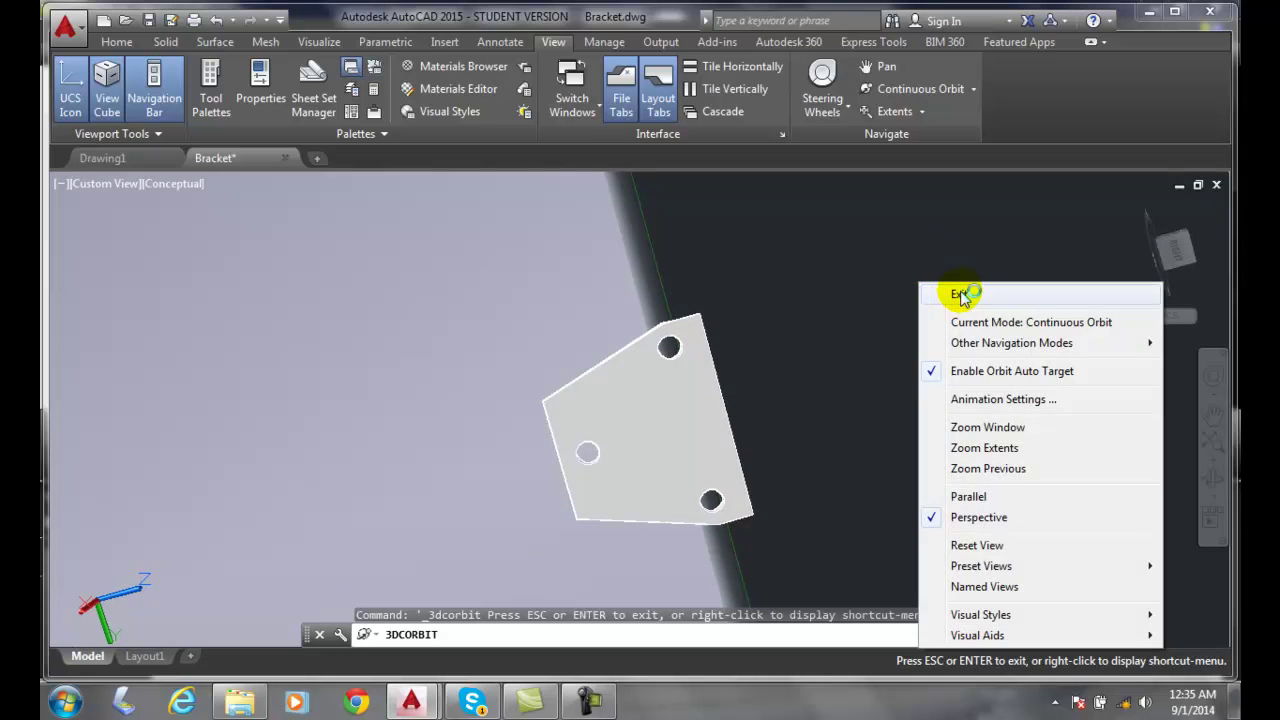
pyautogui.click(960, 294)
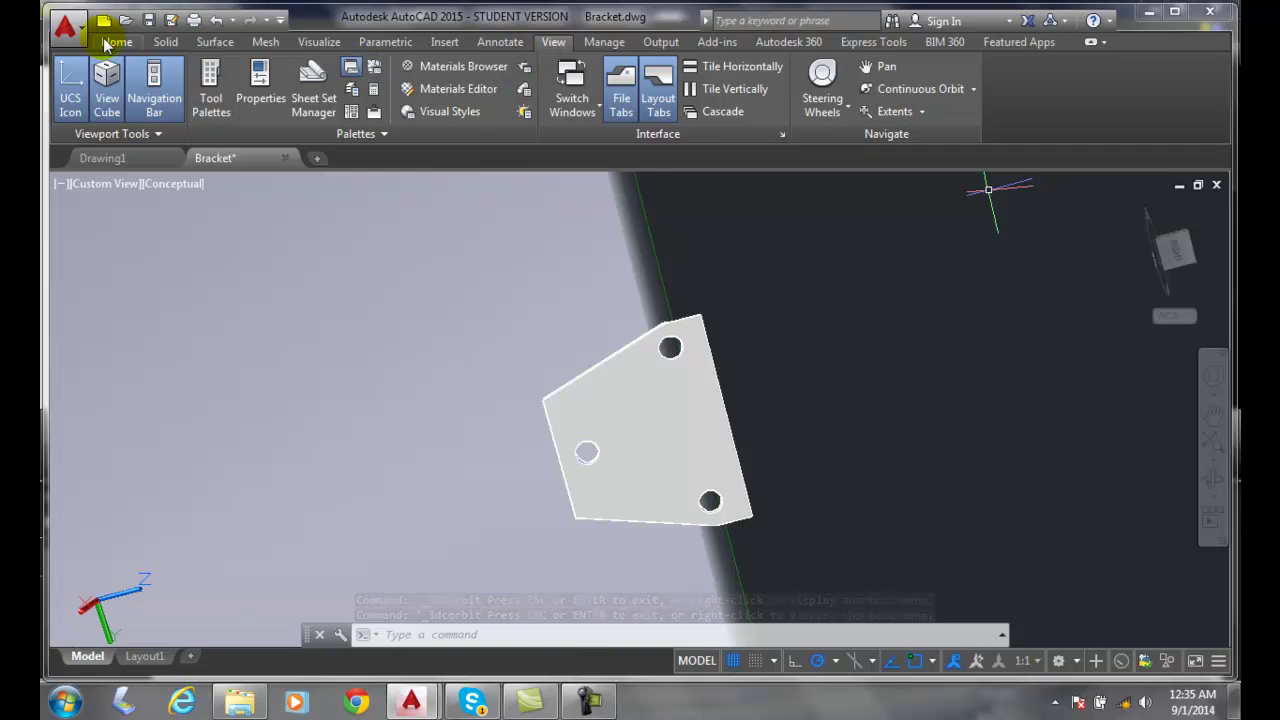
# - Flip to Home and back to View, confirm Navigate stays shown, and list the orbit modes
pyautogui.click(108, 40)
pyautogui.click(553, 41)
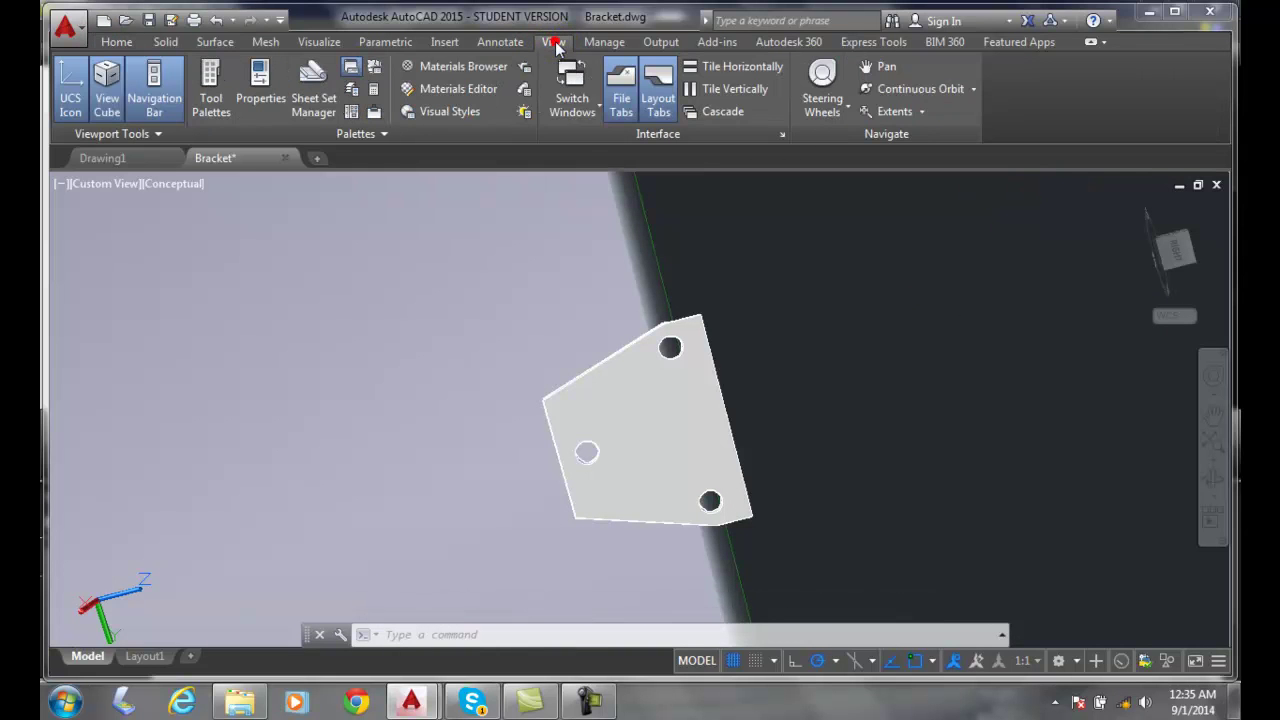
pyautogui.rightClick(1029, 104)
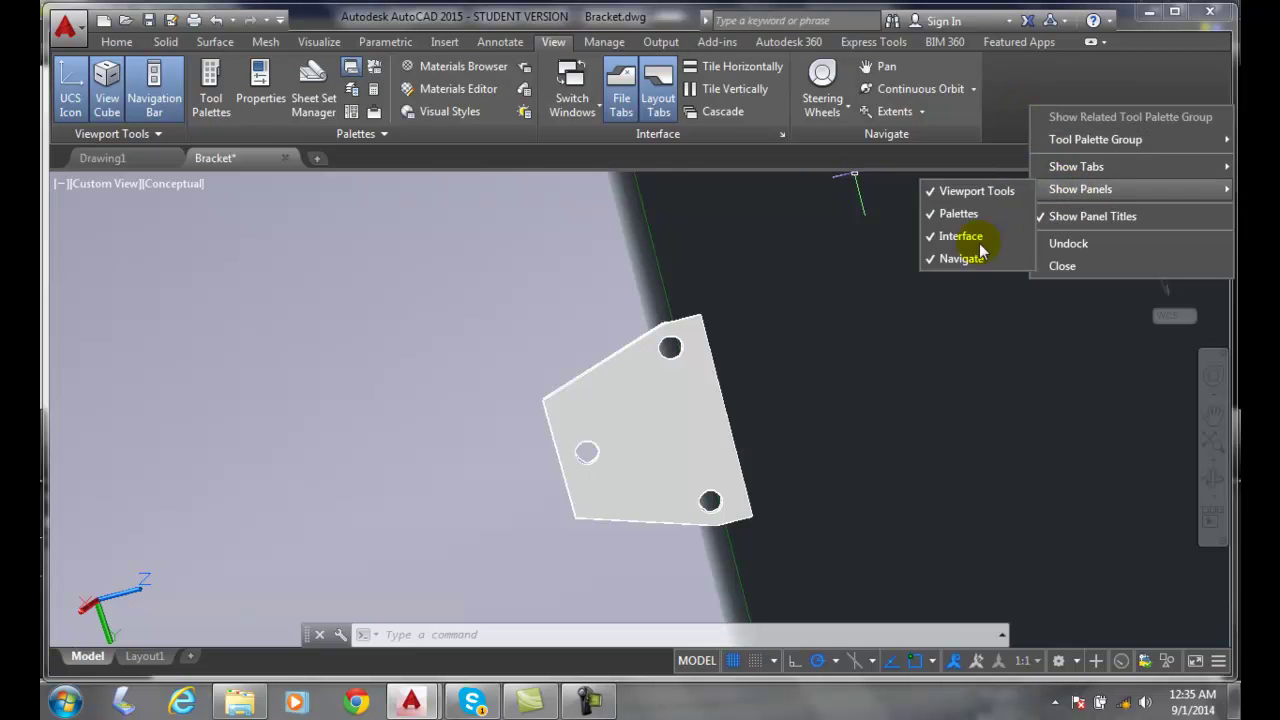
pyautogui.moveTo(1080, 189)
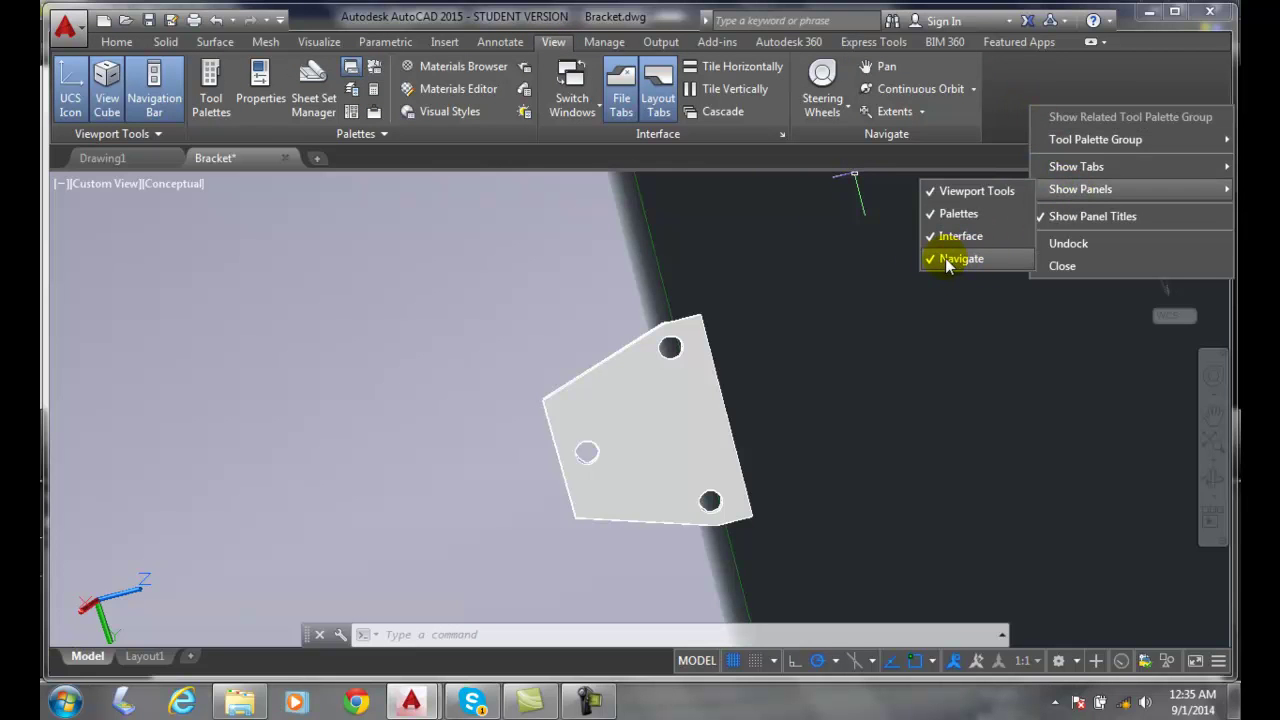
pyautogui.click(806, 234)
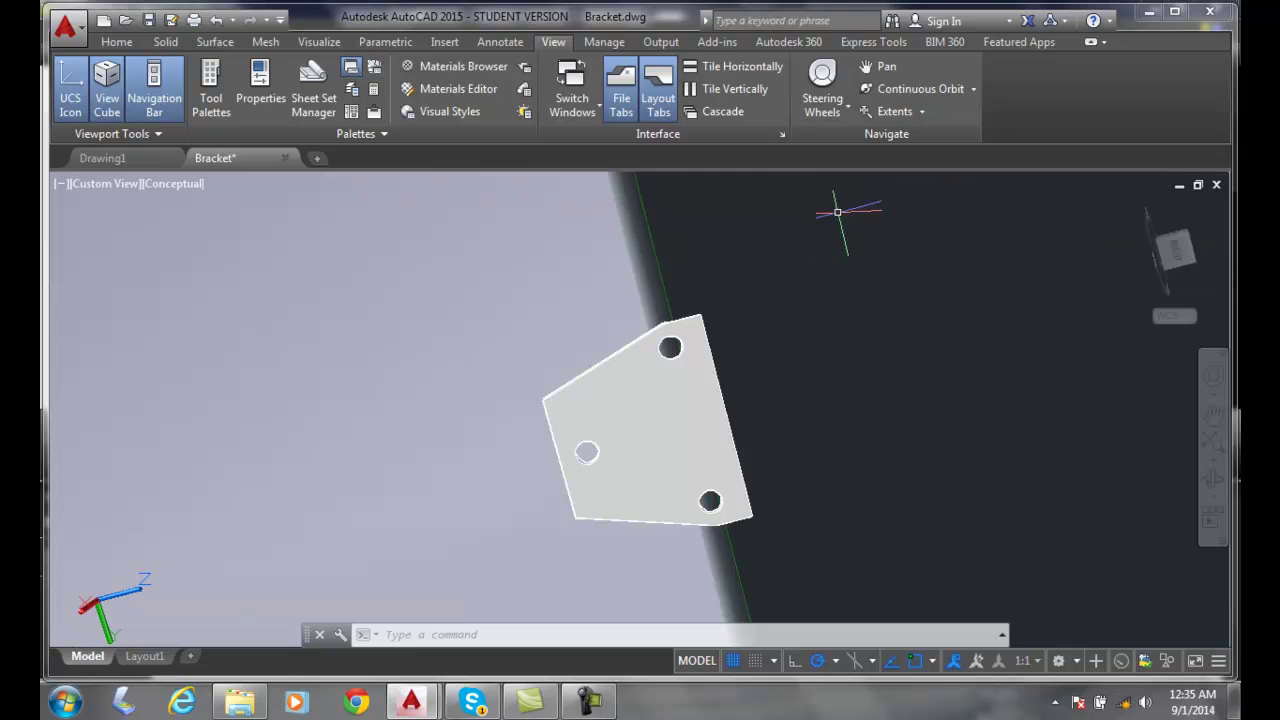
pyautogui.press('Escape')
pyautogui.click(974, 89)
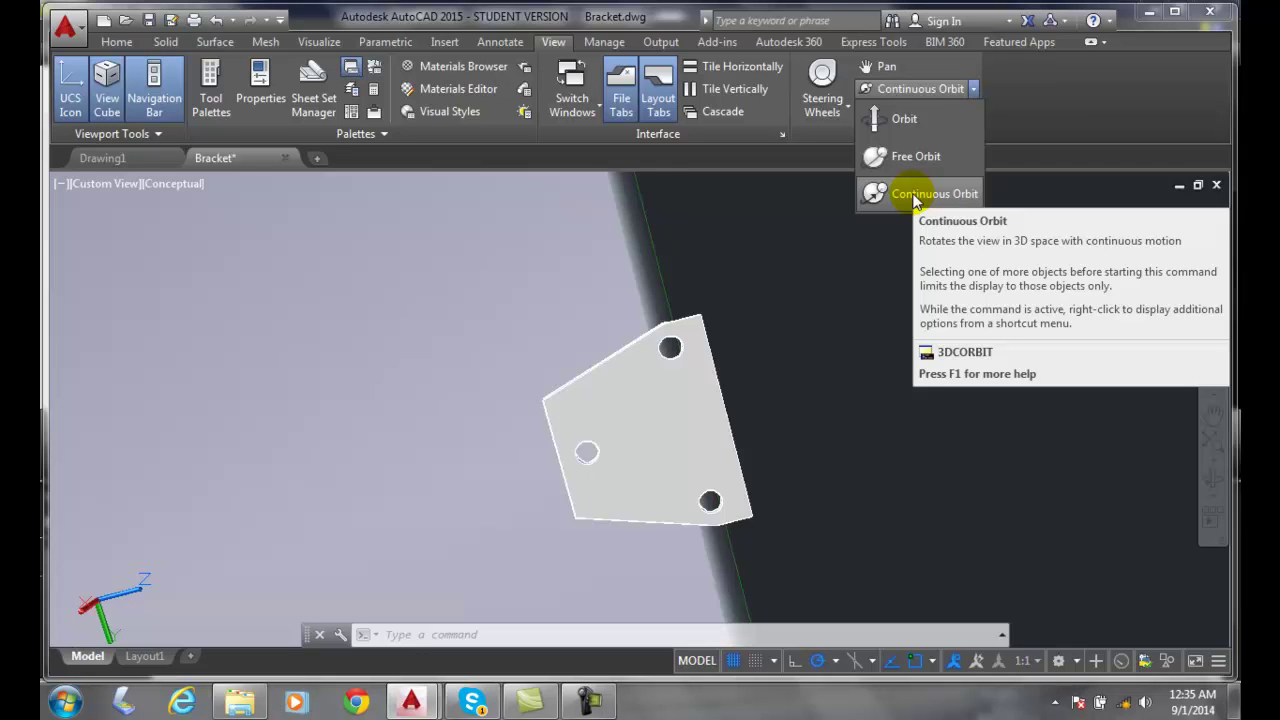
# - Run Continuous Orbit again and stop it at an angled view of the slotted arm
pyautogui.click(913, 196)
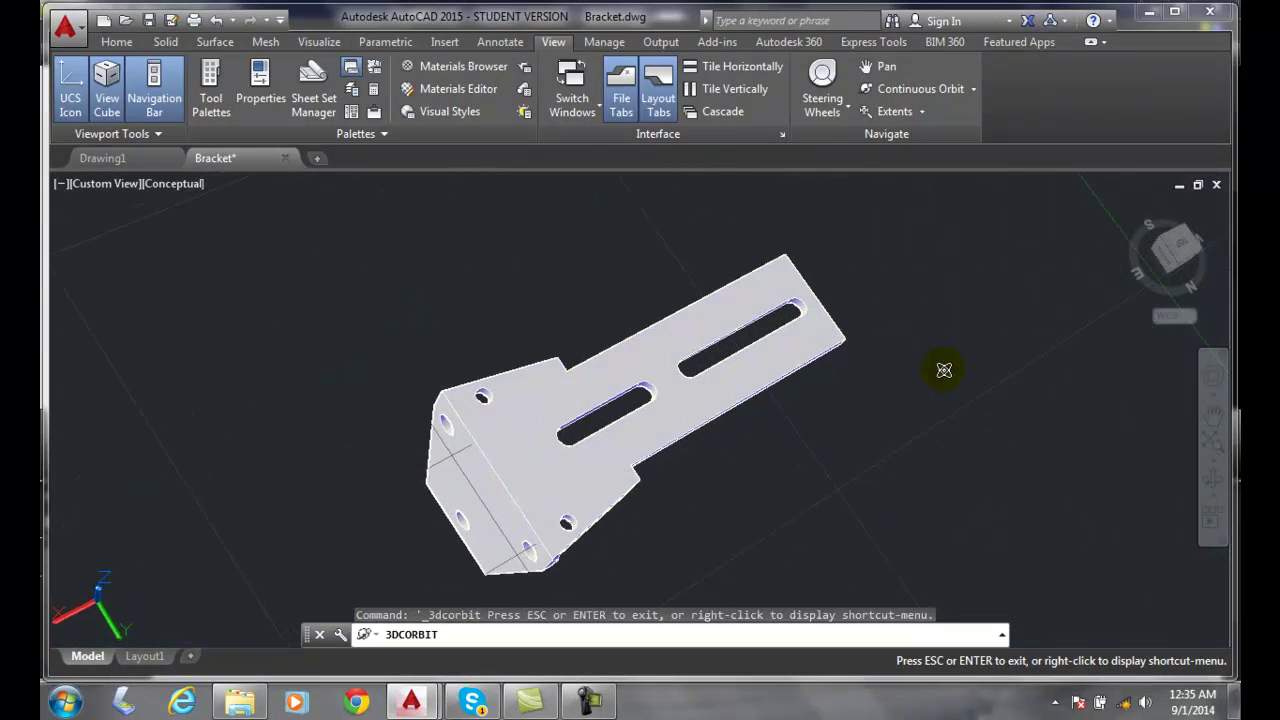
pyautogui.press('Escape')
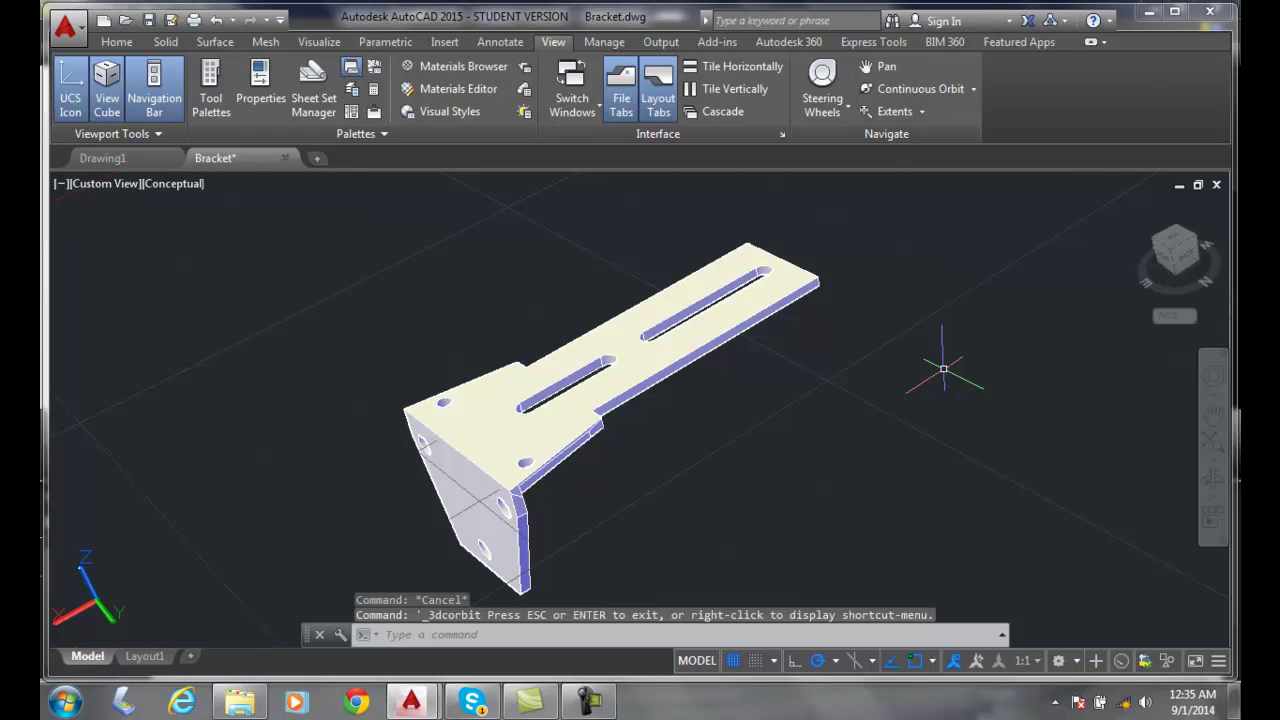